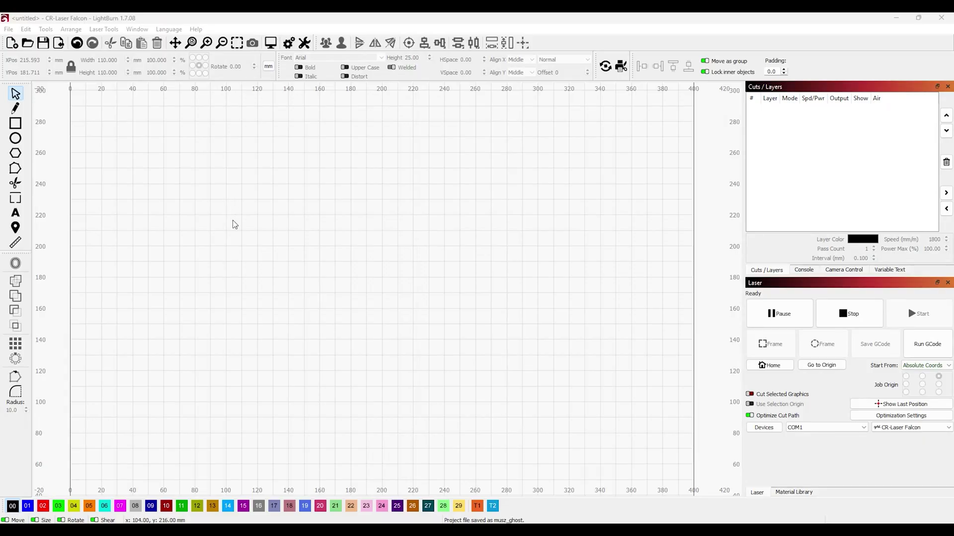
Add text reading 'Rez V' on one line and 'Industries' on the next
click(15, 214)
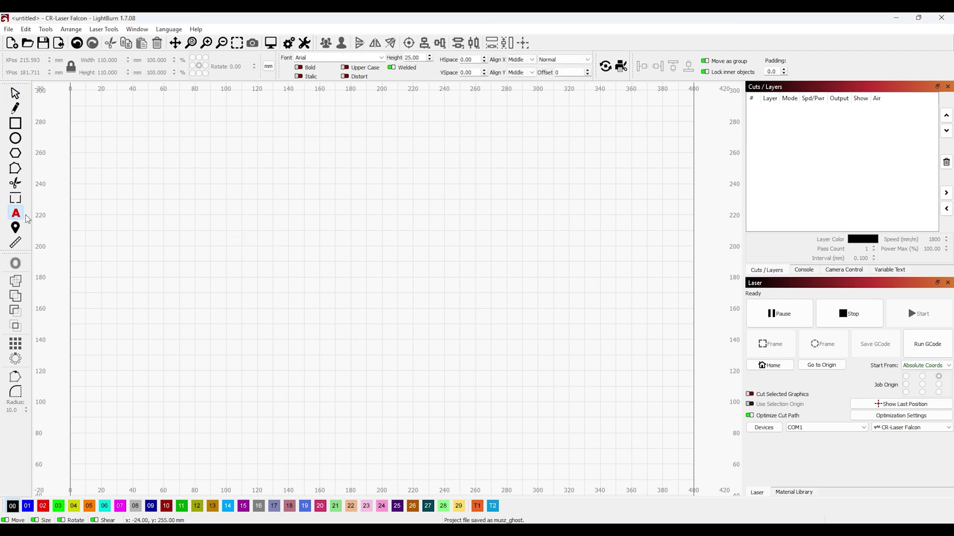
click(202, 213)
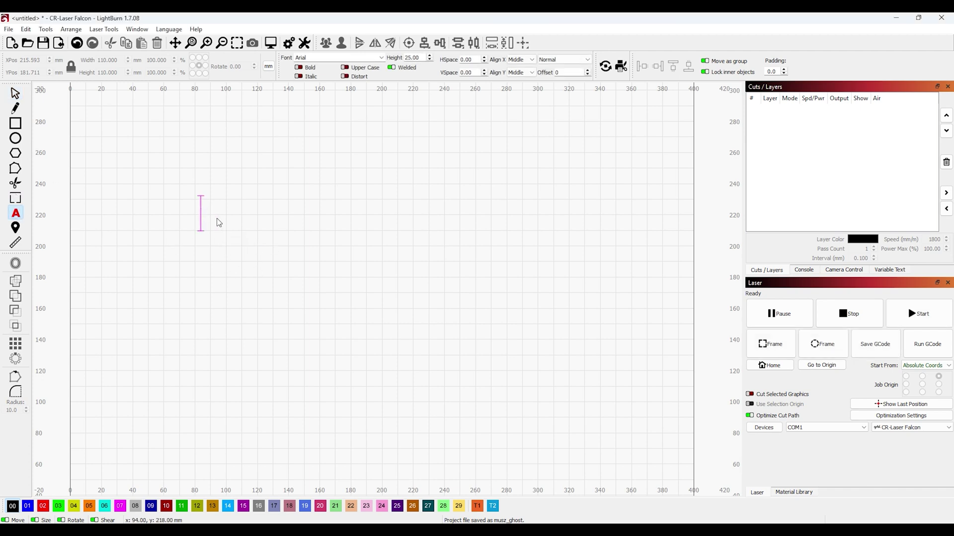
text(Rez )
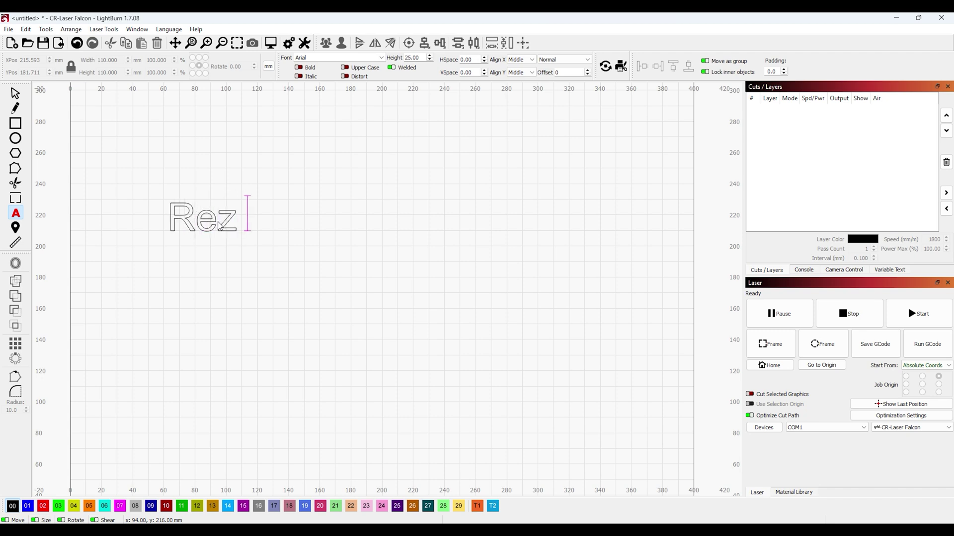
text(V)
key(Return)
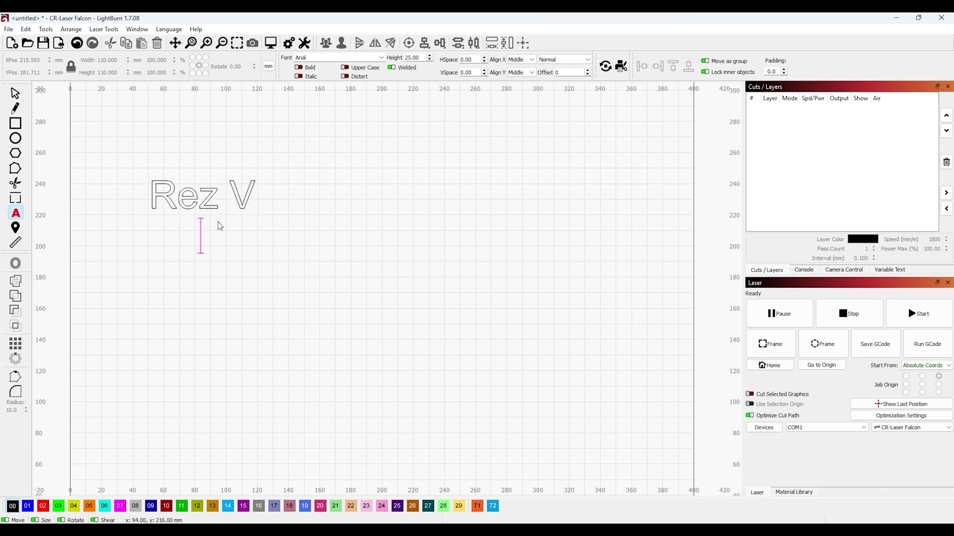
text(Industries)
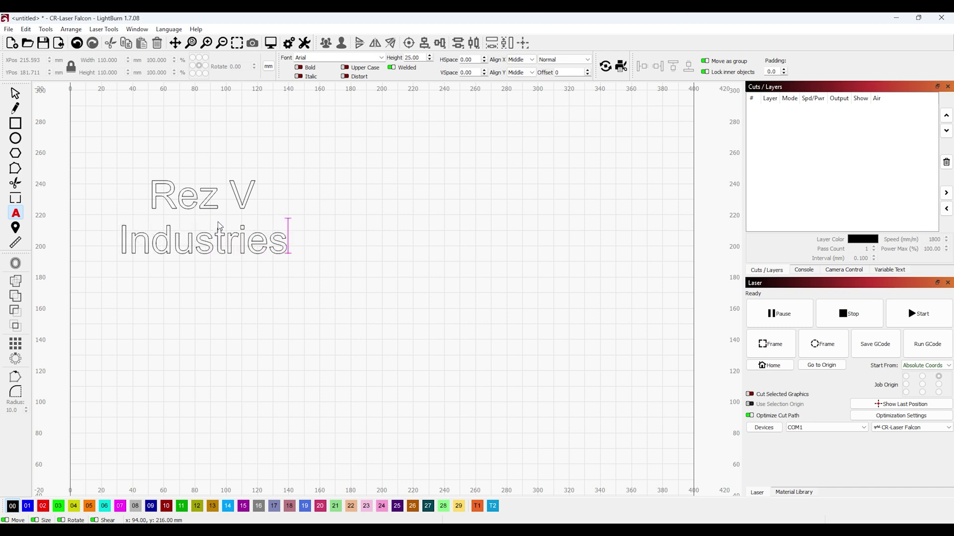
key(Escape)
Drag the Rez V Industries text to about X 204, Y 183 mm on the bed
drag(185, 218, 308, 293)
click(234, 232)
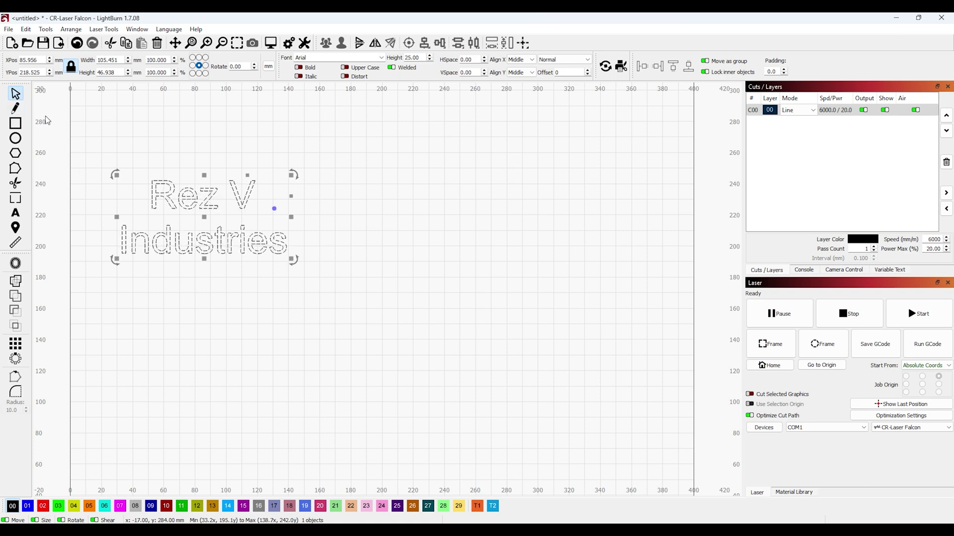
drag(203, 217, 390, 278)
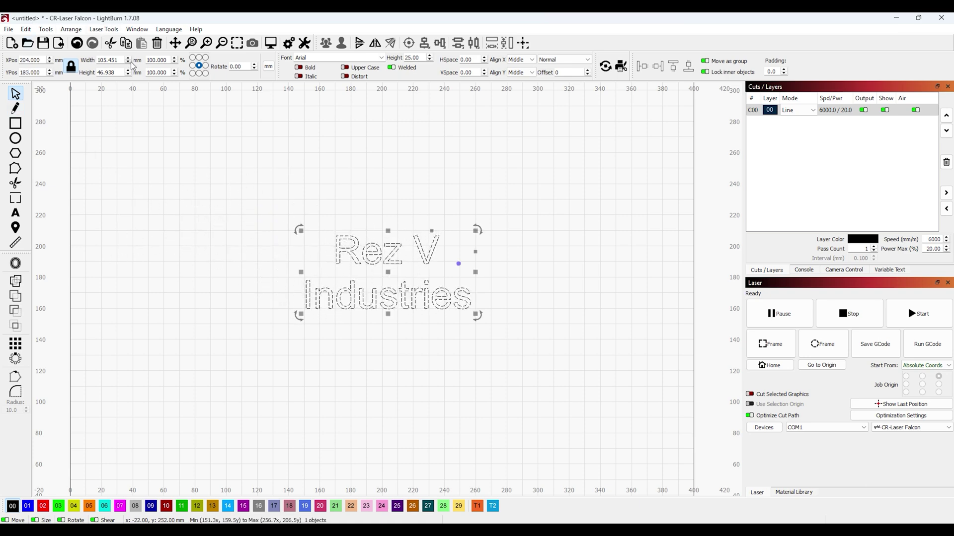
key(Tab)
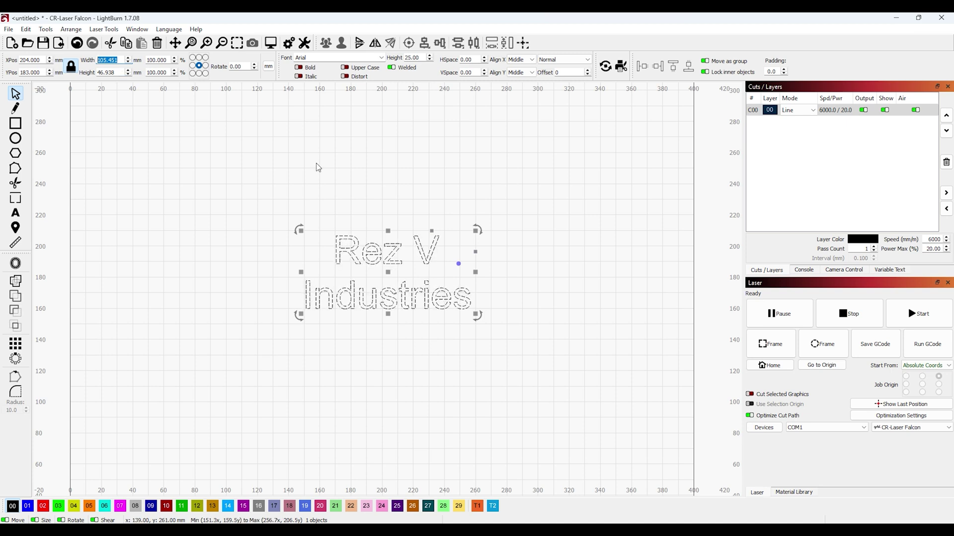
click(255, 184)
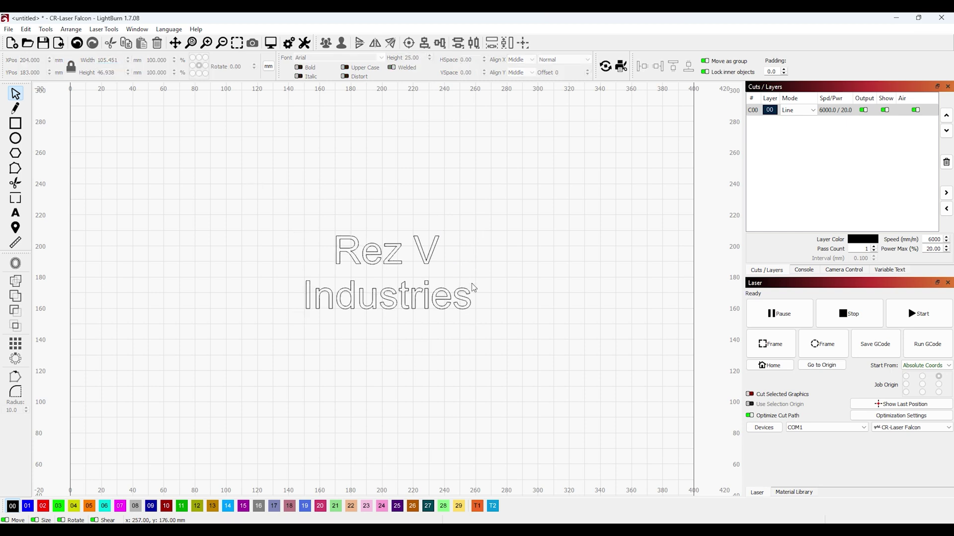
click(384, 264)
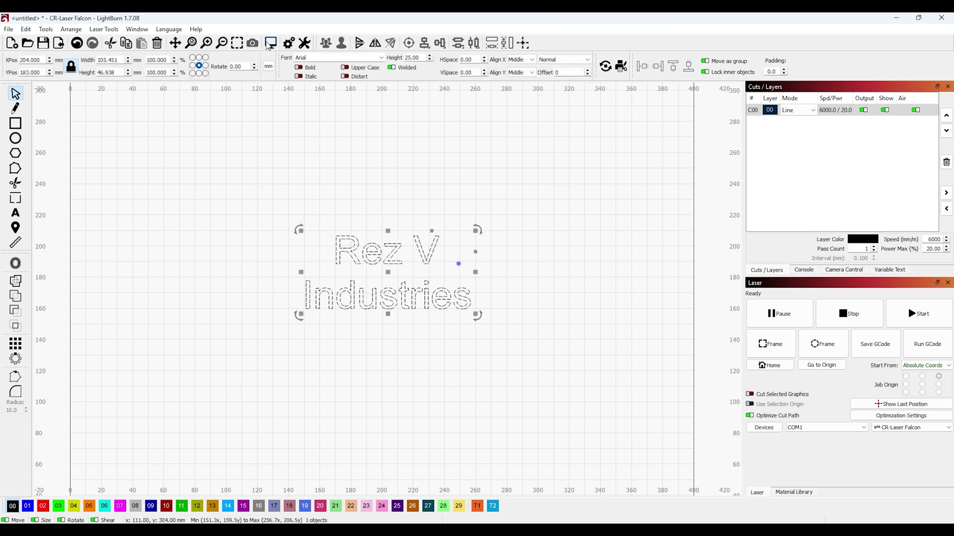
click(269, 43)
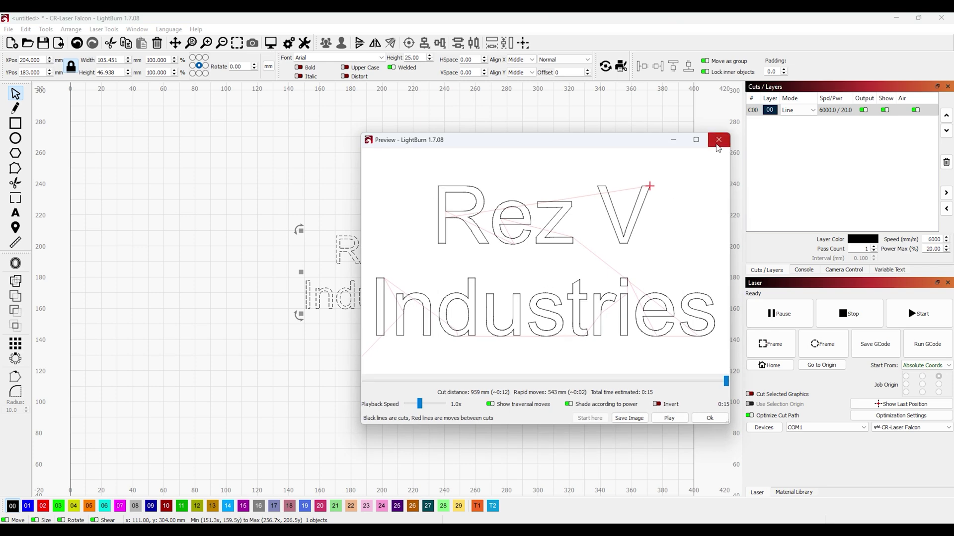
click(718, 140)
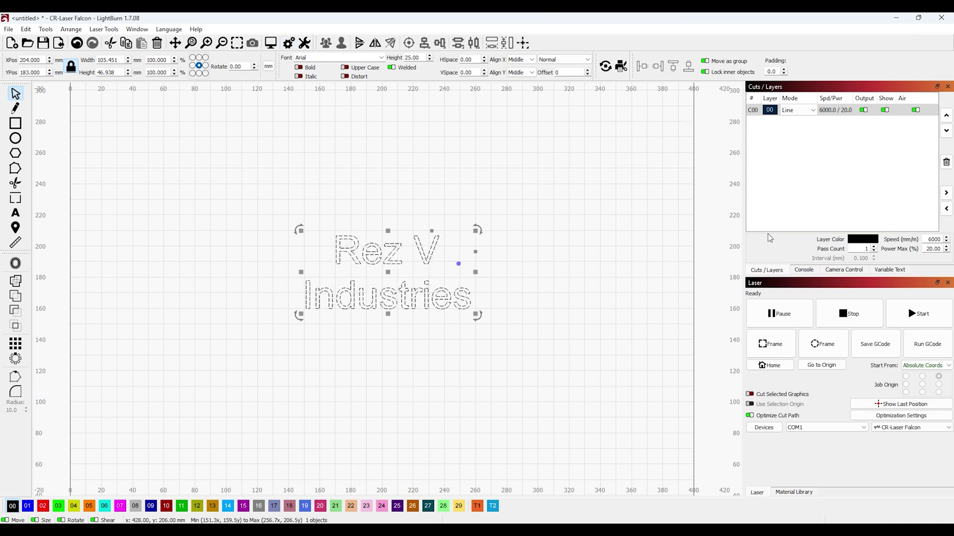
Switch layer 00 from Line to Fill mode and preview the 5:17 job estimate
click(797, 110)
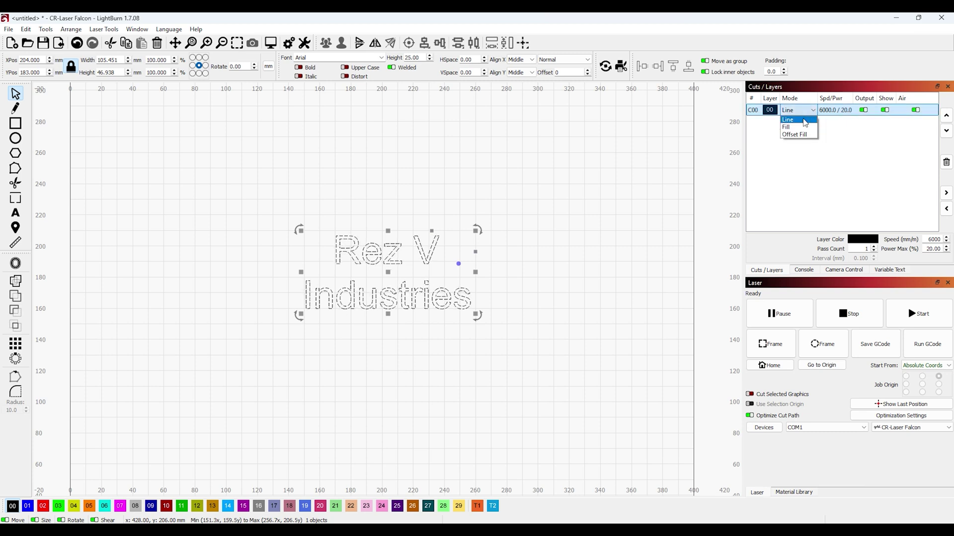
click(801, 128)
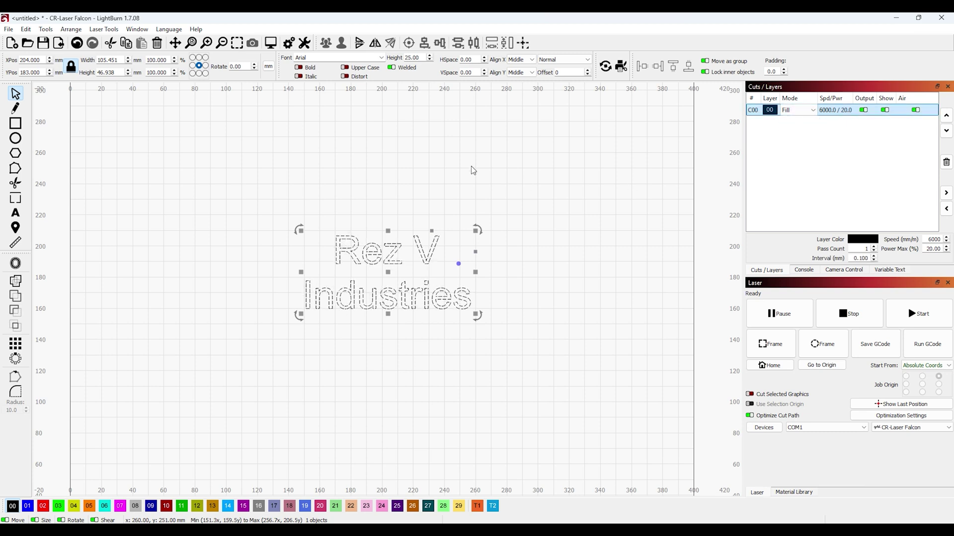
click(275, 47)
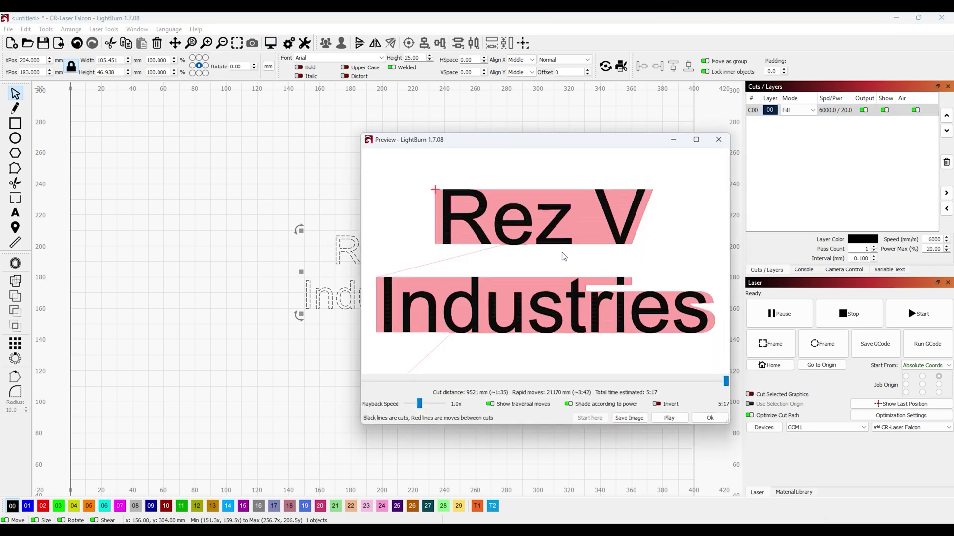
click(719, 140)
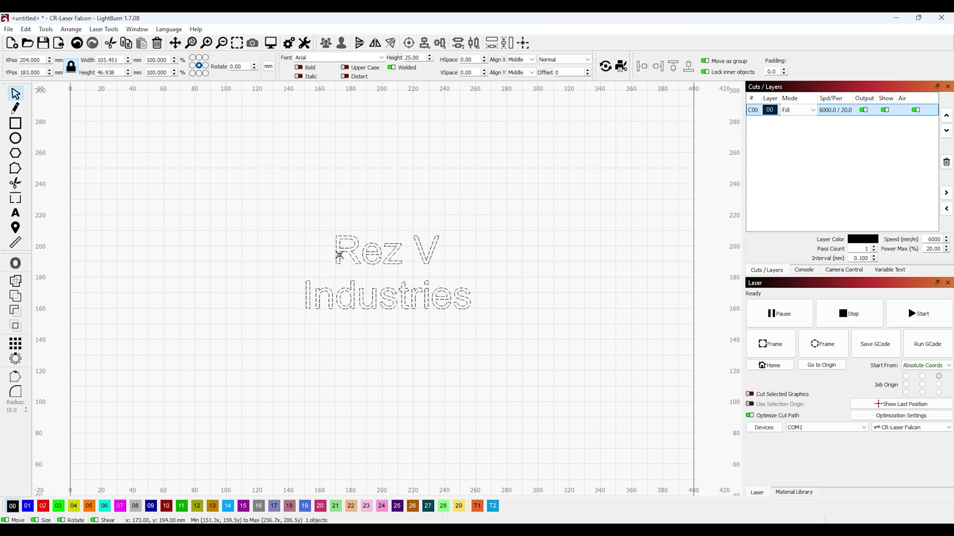
double_click(339, 256)
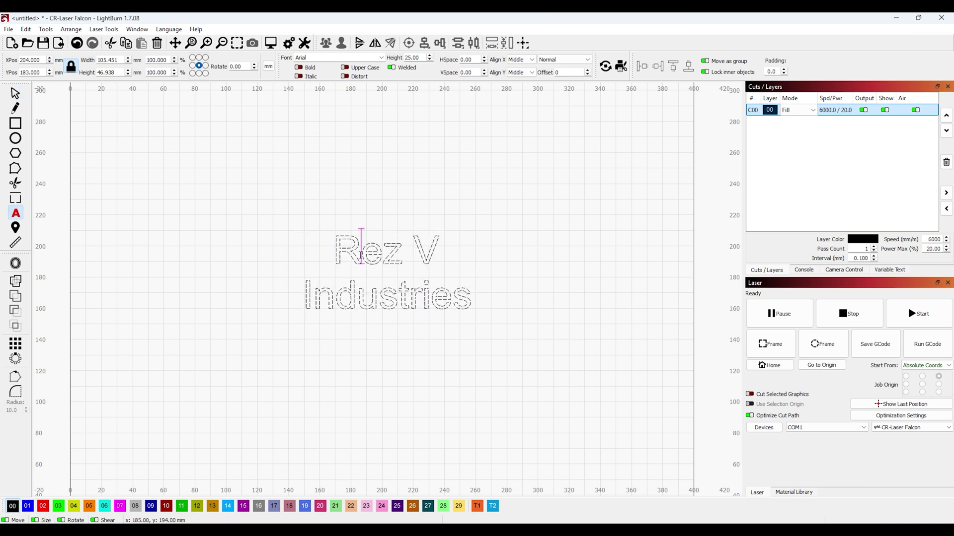
Change the Rez V Industries text font from Arial to Brush Script MT
key(Escape)
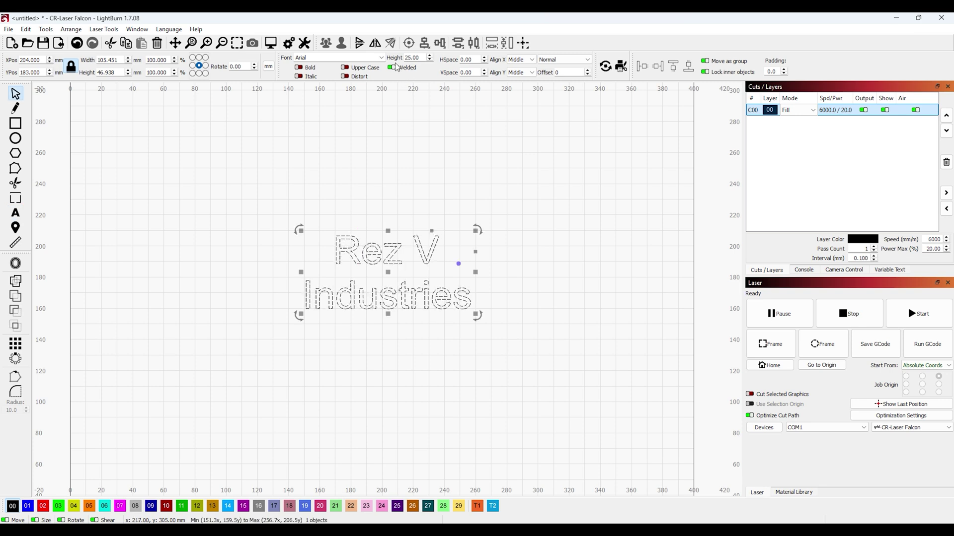
click(381, 58)
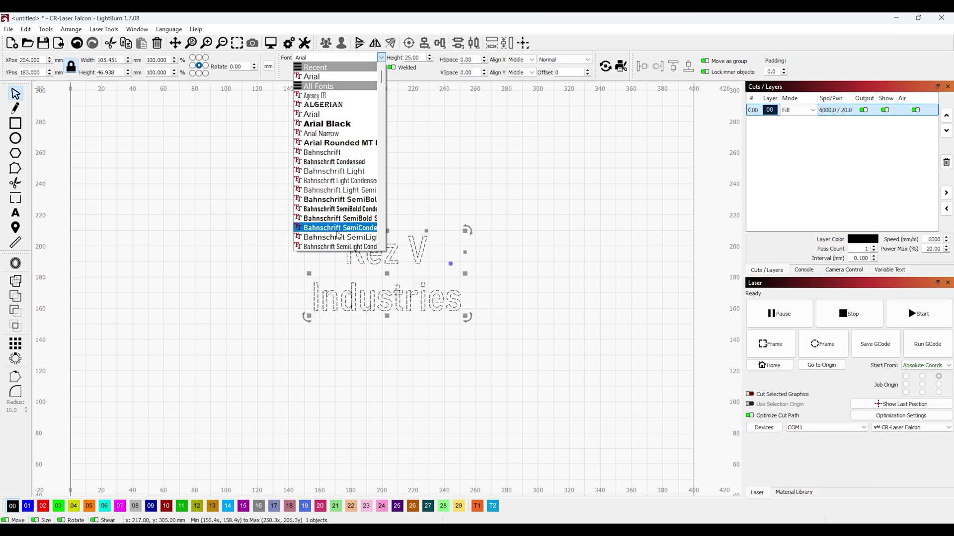
scroll(339, 244, down, 4)
scroll(339, 244, down, 1)
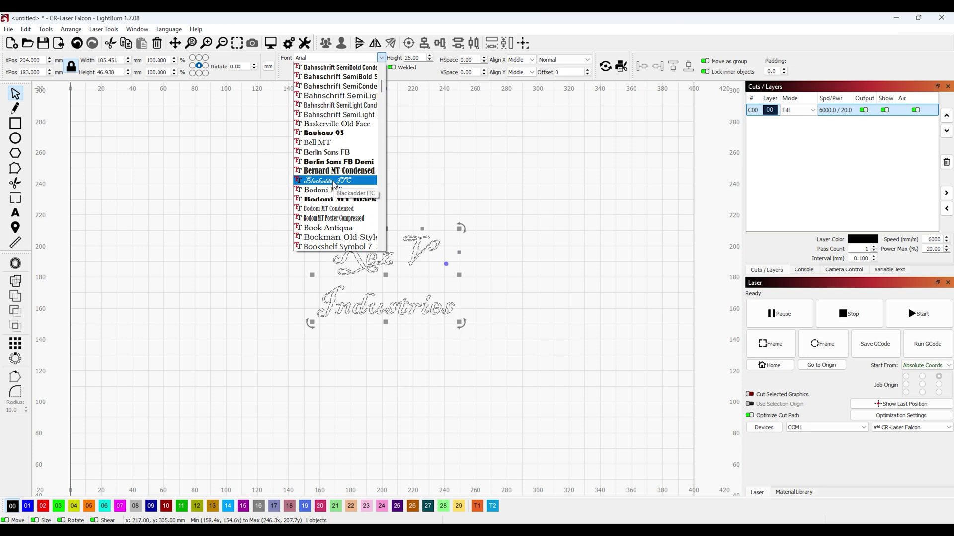
scroll(343, 223, down, 2)
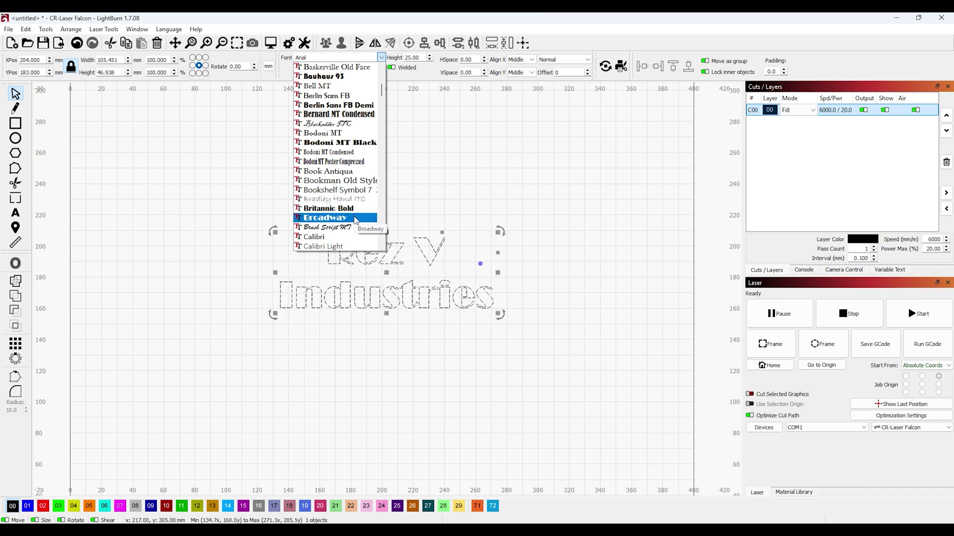
click(354, 229)
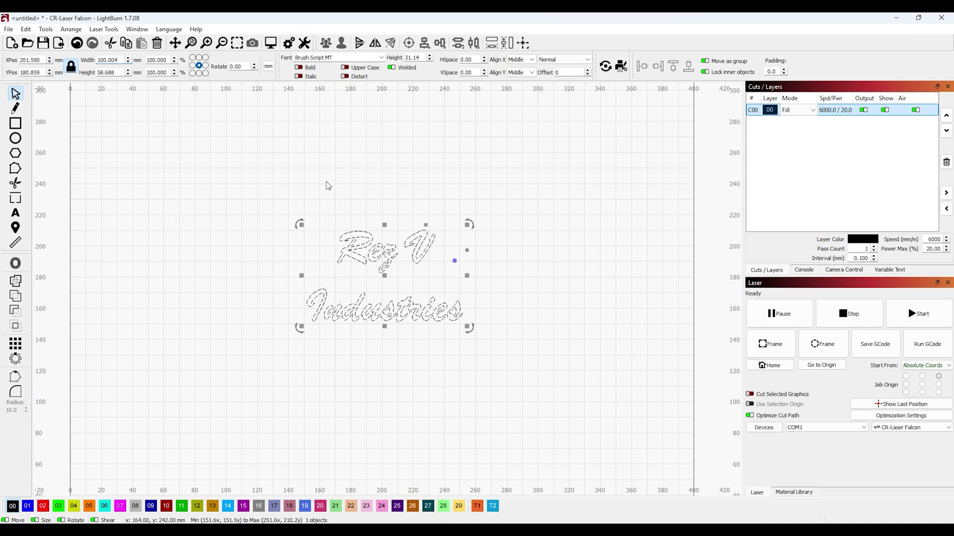
click(270, 43)
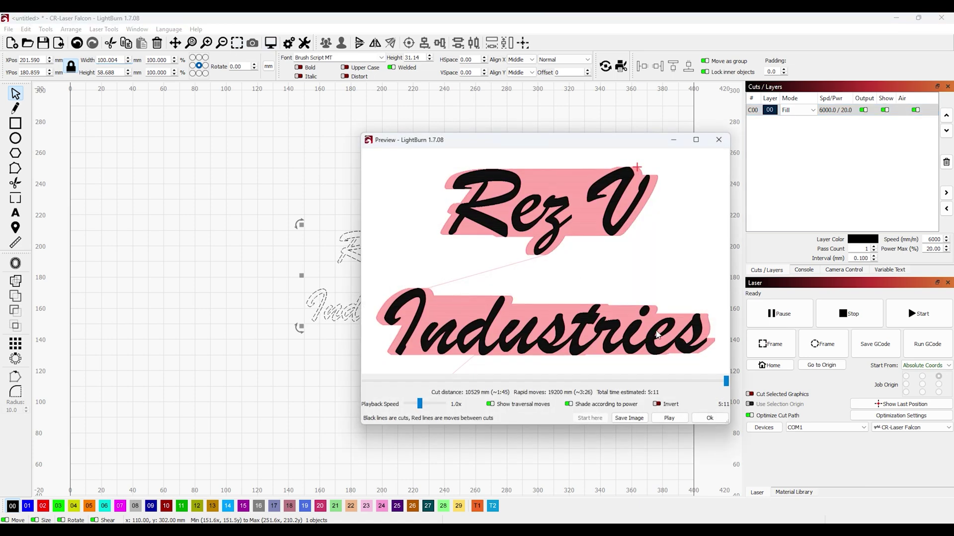
click(705, 418)
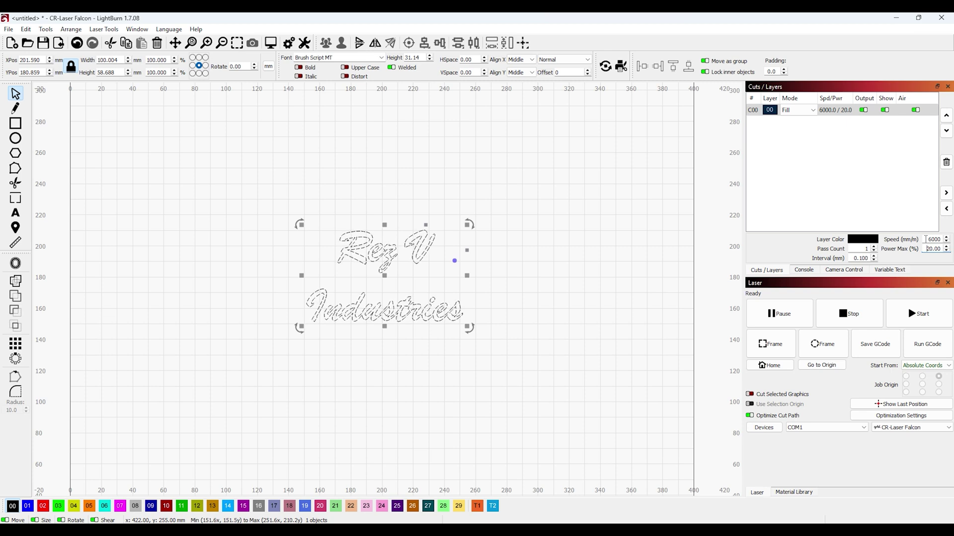
Save the job as Rez V.gcode on Removable Disk (J:)
click(869, 344)
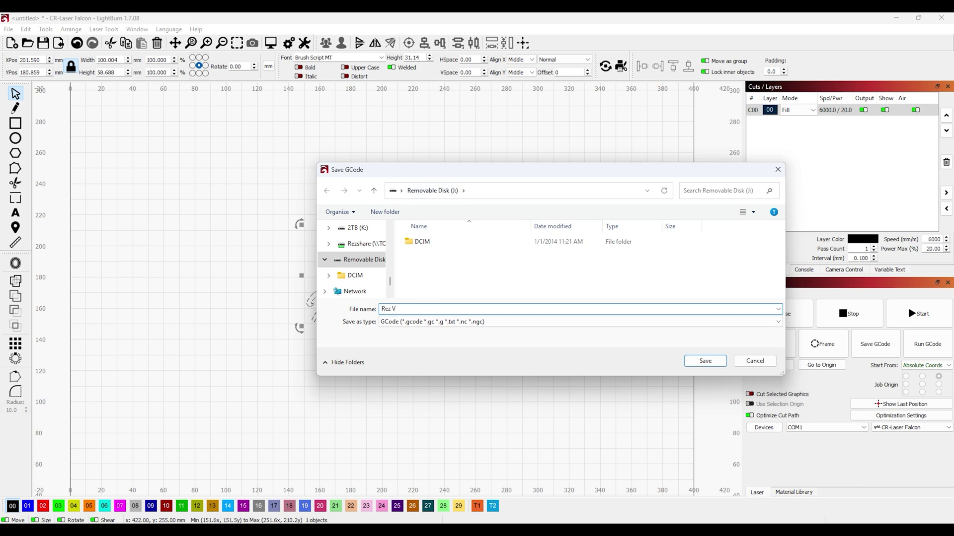
click(702, 361)
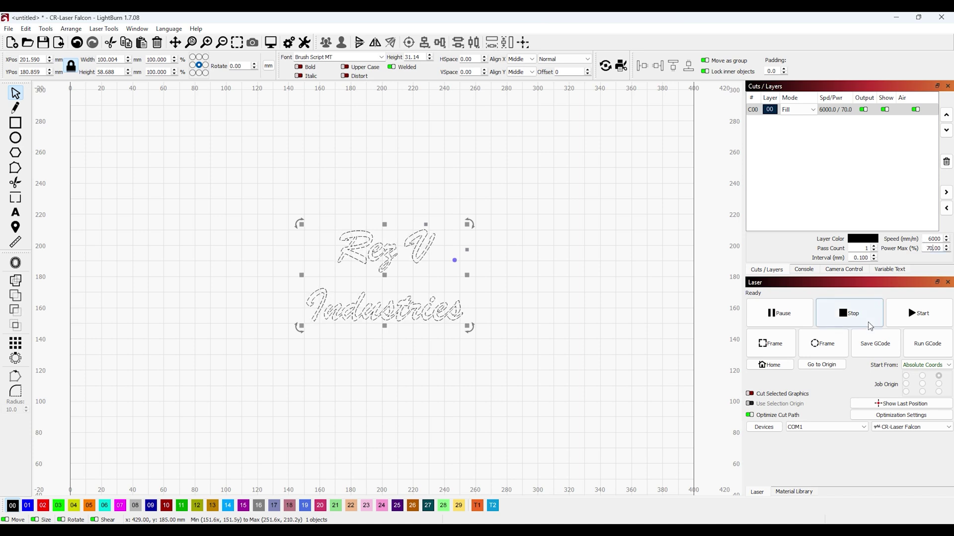
Re-save the updated job over Rez V.gcode on the removable disk
click(868, 349)
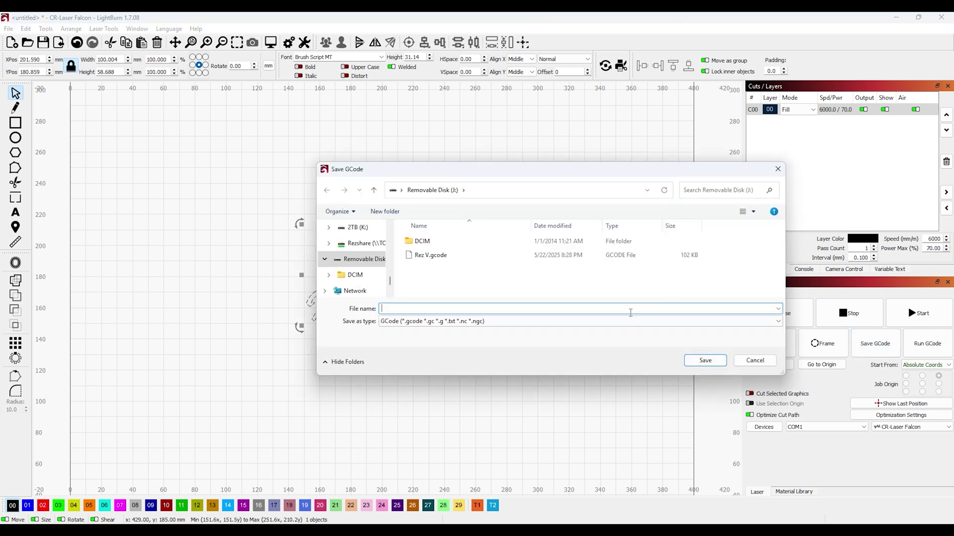
click(705, 361)
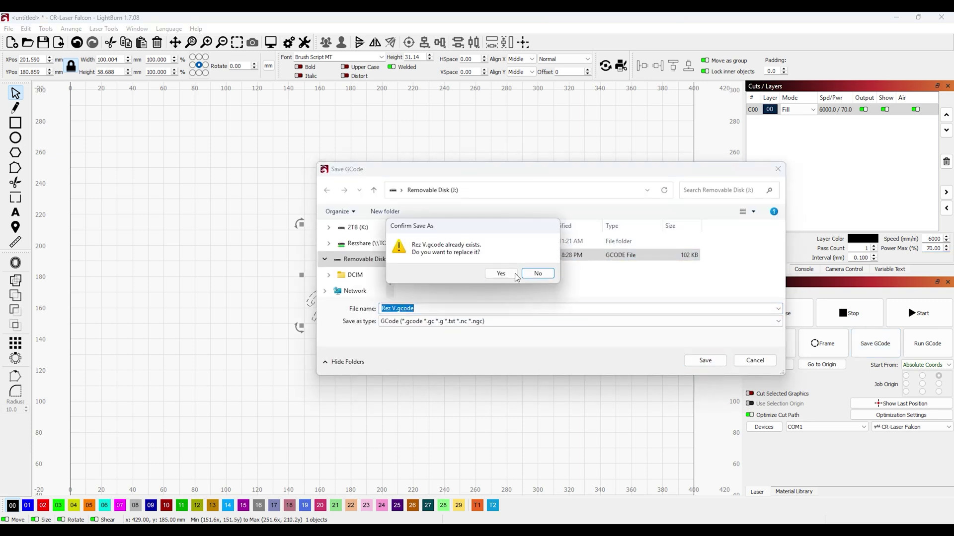